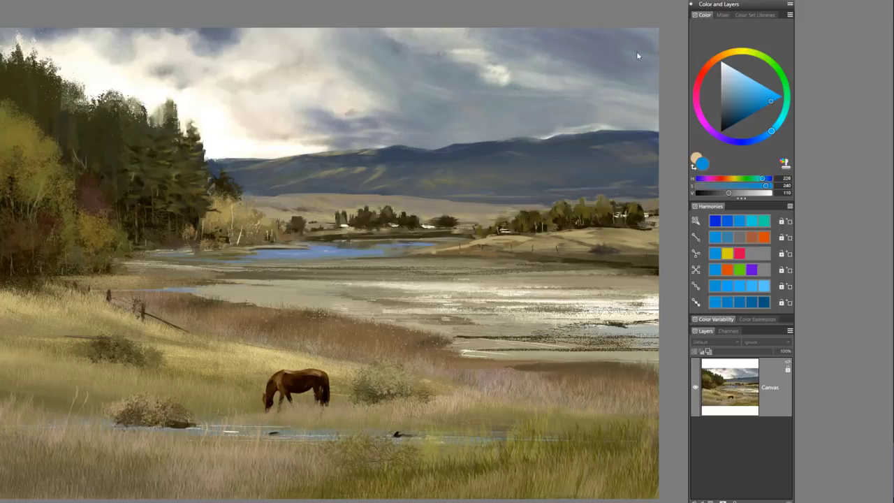
- Make a teal swatch from the Color Set Libraries the main colour, then return to the colour wheel
{"action": "left_click", "coordinate": [752, 16]}
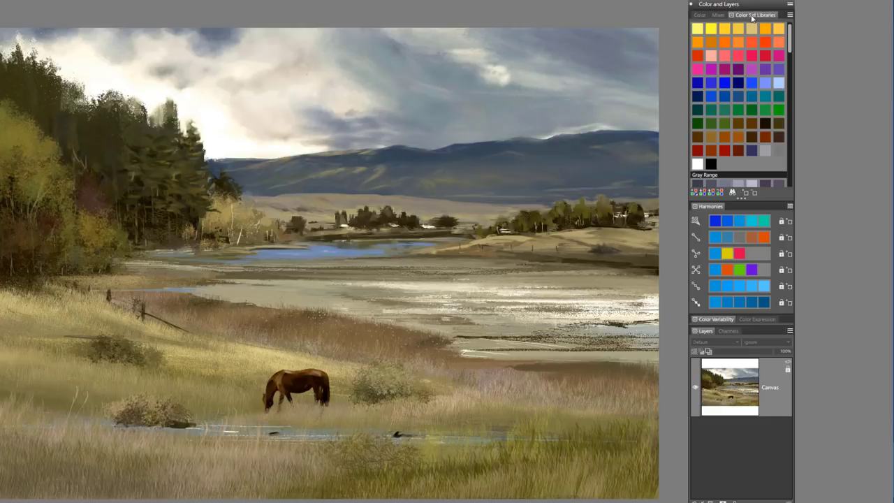
{"action": "left_click", "coordinate": [728, 113]}
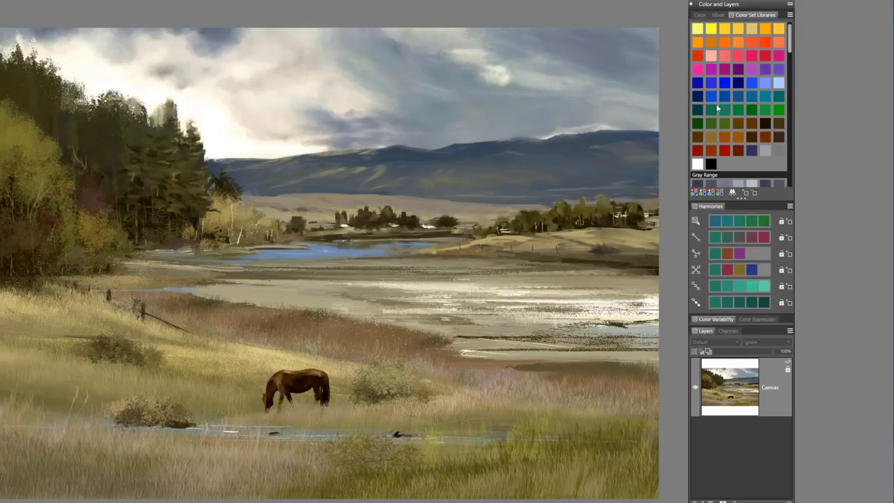
{"action": "left_click", "coordinate": [700, 17]}
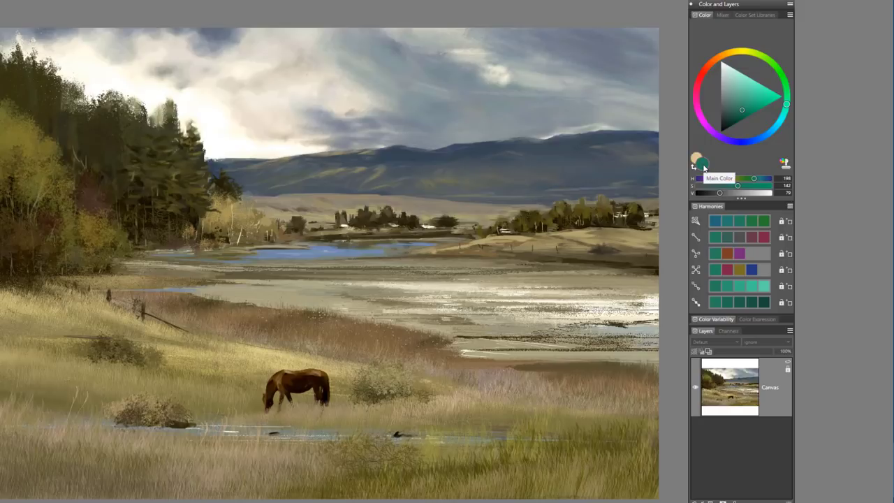
- Float the Temporal Color Palette over the sky and push the teal toward a brighter, more saturated blue
{"action": "key", "text": "ctrl+alt+1"}
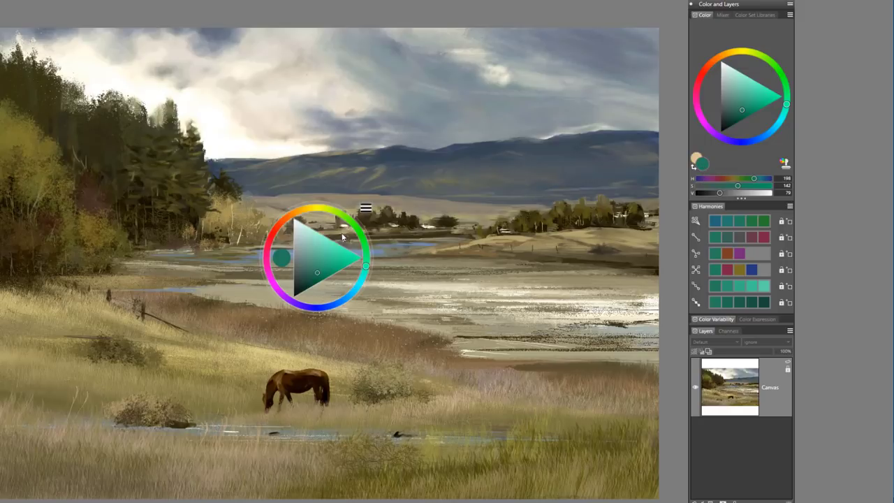
{"action": "left_click_drag", "start_coordinate": [342, 237], "coordinate": [605, 40]}
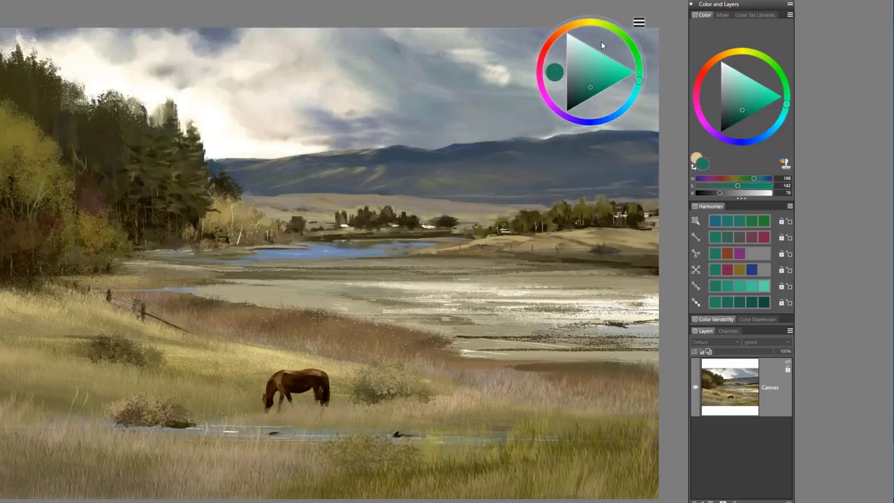
{"action": "mouse_move", "coordinate": [591, 87]}
{"action": "left_mouse_down"}
{"action": "mouse_move", "coordinate": [609, 82]}
{"action": "mouse_move", "coordinate": [602, 56]}
{"action": "mouse_move", "coordinate": [605, 91]}
{"action": "left_mouse_up"}
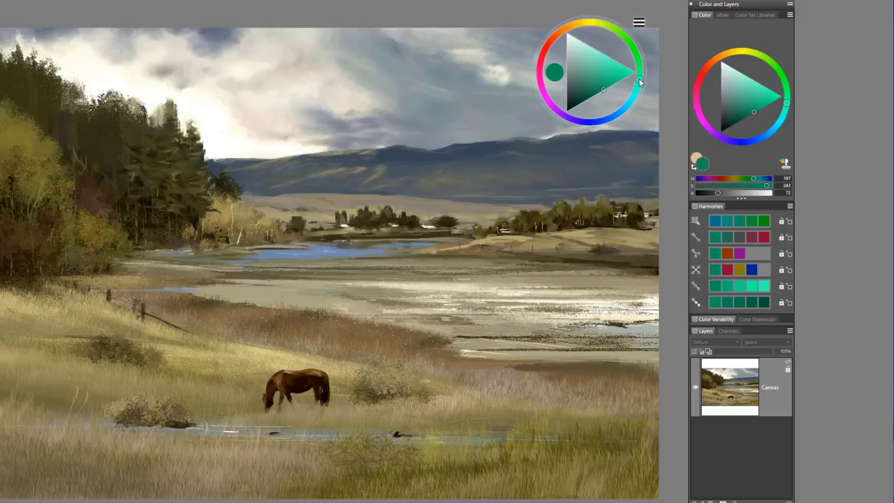
{"action": "mouse_move", "coordinate": [639, 83]}
{"action": "left_mouse_down"}
{"action": "mouse_move", "coordinate": [626, 110]}
{"action": "mouse_move", "coordinate": [581, 126]}
{"action": "mouse_move", "coordinate": [547, 102]}
{"action": "mouse_move", "coordinate": [538, 49]}
{"action": "mouse_move", "coordinate": [587, 24]}
{"action": "mouse_move", "coordinate": [636, 55]}
{"action": "left_mouse_up"}
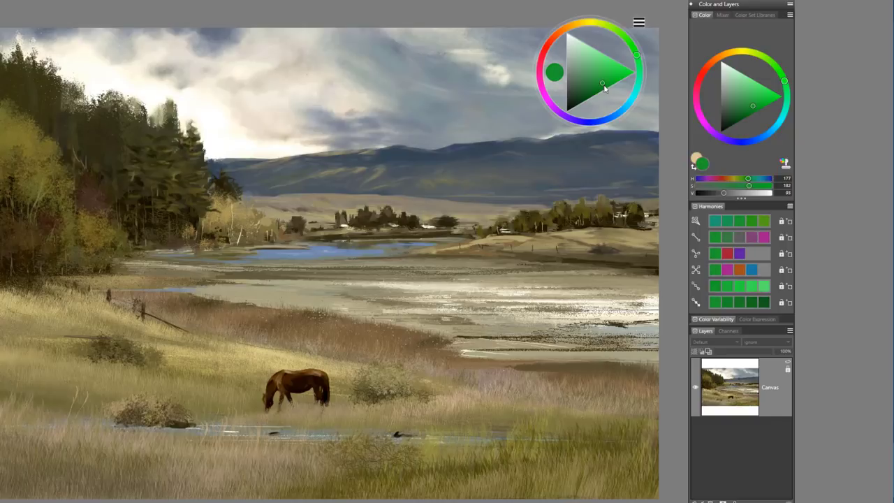
- Pick a blue, adjust its saturation, then choose a darker blue and an indigo from the harmony swatches
{"action": "left_click", "coordinate": [625, 111]}
{"action": "left_click_drag", "start_coordinate": [605, 86], "coordinate": [586, 54]}
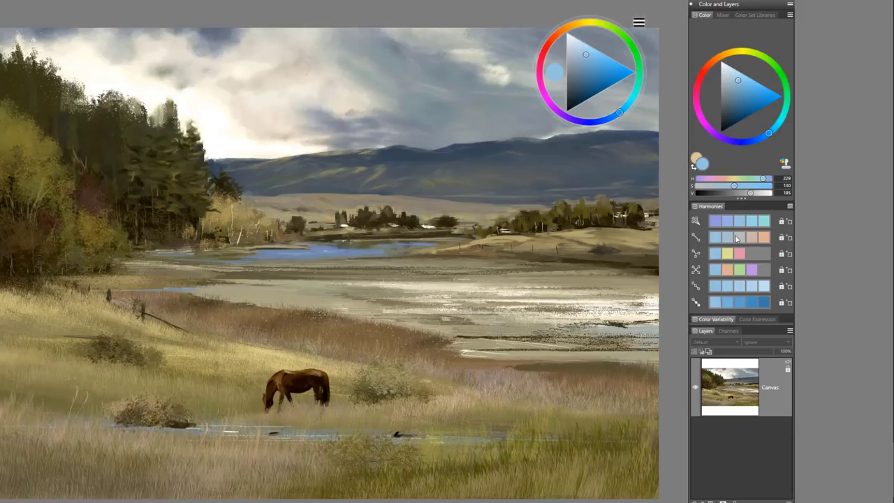
{"action": "left_click", "coordinate": [753, 302]}
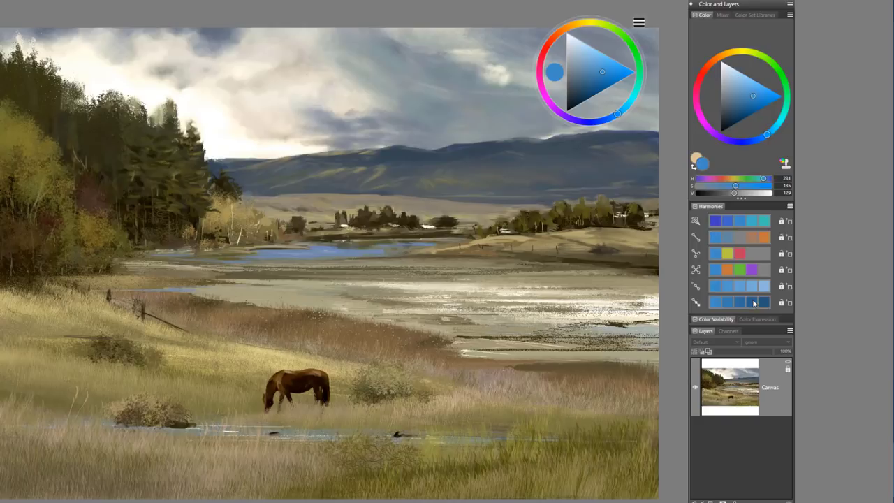
{"action": "left_click", "coordinate": [715, 222]}
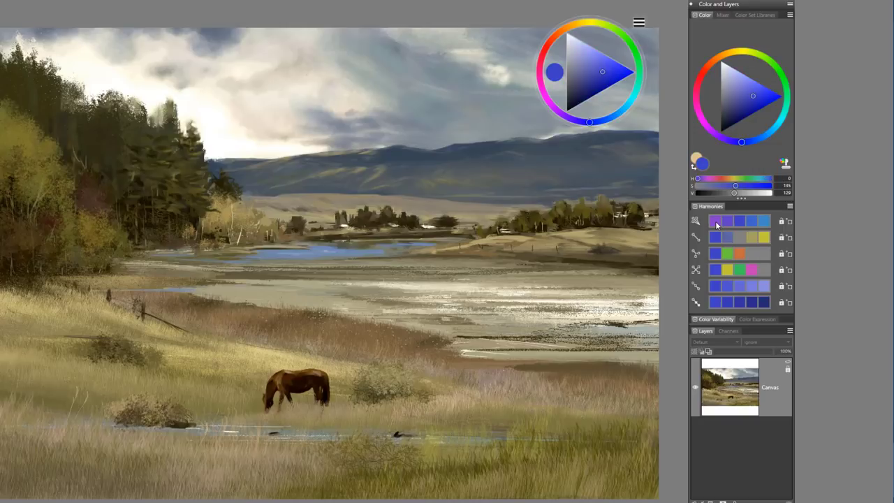
- Raise a blue's saturation, pick a lighter harmony blue, and sample a colour from the lake
{"action": "left_click", "coordinate": [589, 72]}
{"action": "left_click_drag", "start_coordinate": [590, 70], "coordinate": [606, 72]}
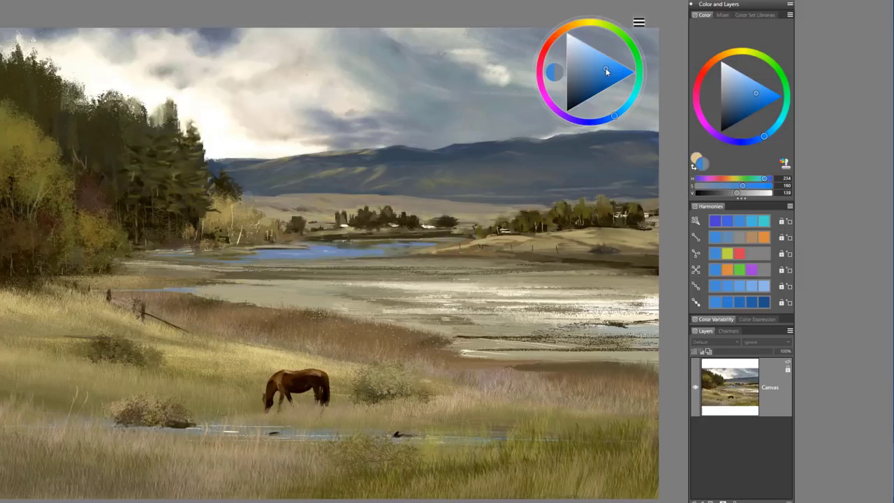
{"action": "left_click", "coordinate": [607, 69]}
{"action": "left_click", "coordinate": [765, 288]}
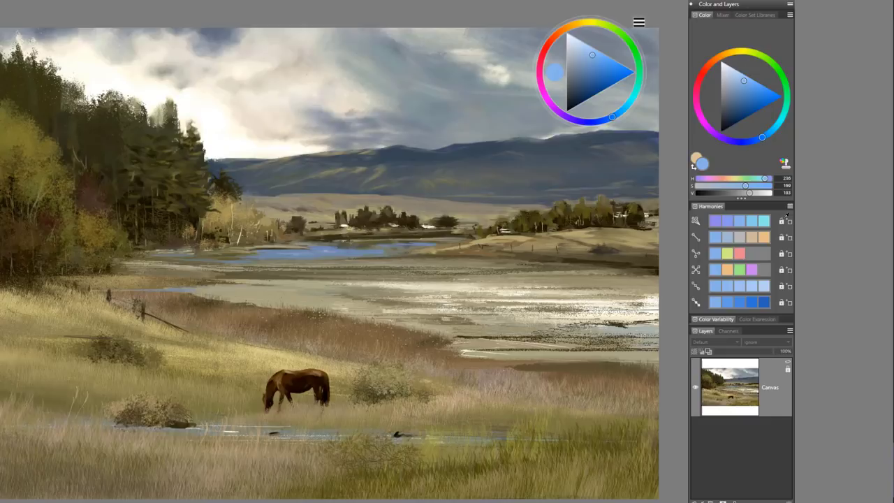
{"action": "left_click", "coordinate": [341, 252], "text": "alt"}
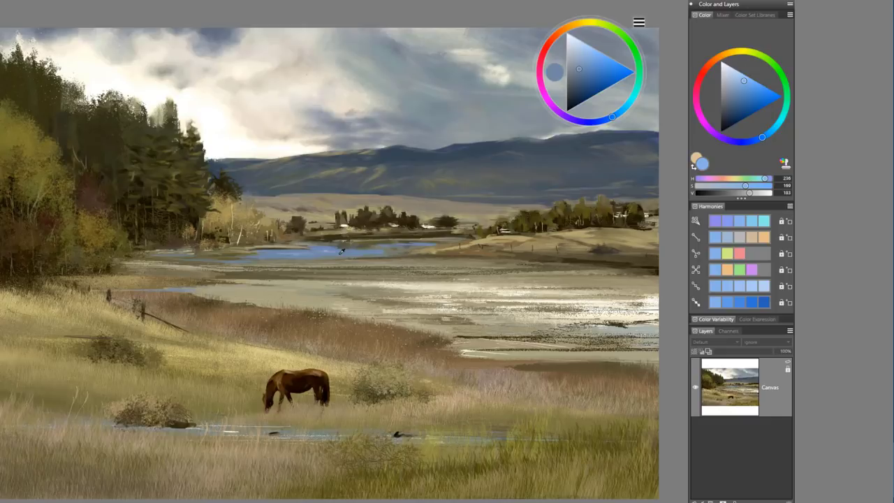
- Sample a dark olive-brown from the painting and lock the sixth harmony's base colour
{"action": "left_click", "coordinate": [434, 269], "text": "alt"}
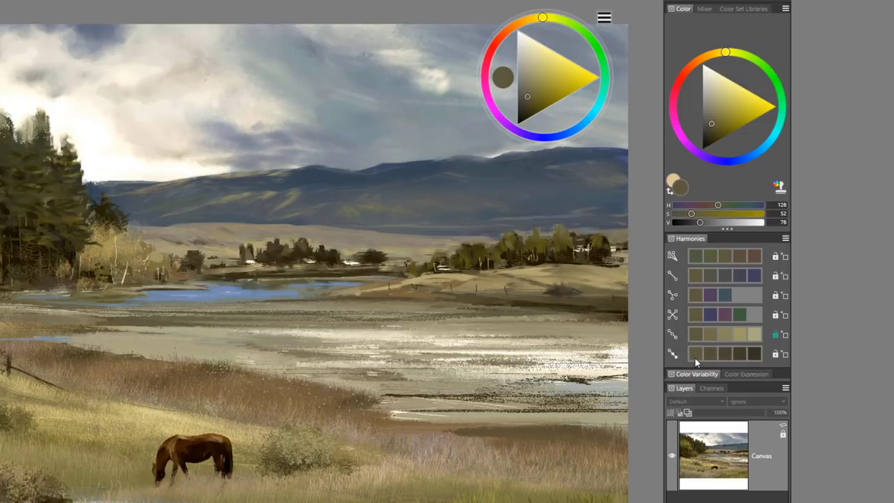
{"action": "left_click", "coordinate": [775, 354]}
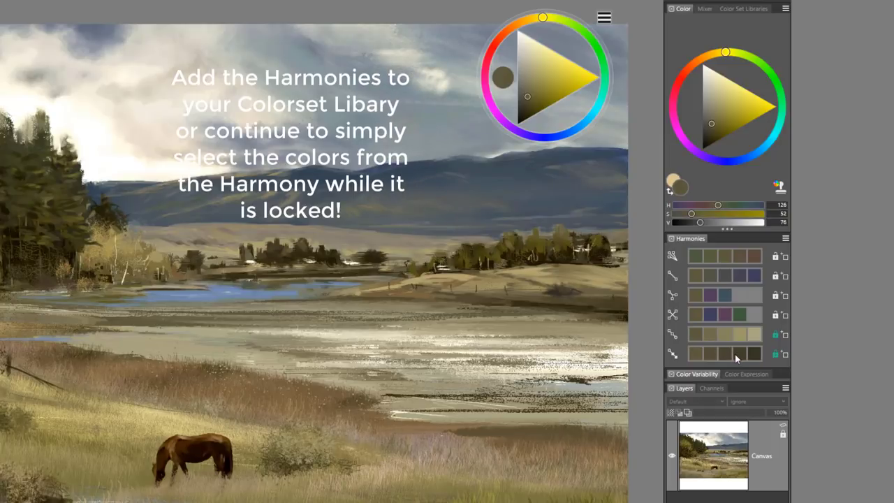
- Save the light monochromatic harmony row as a new colour set library under its default name
{"action": "left_click", "coordinate": [785, 337]}
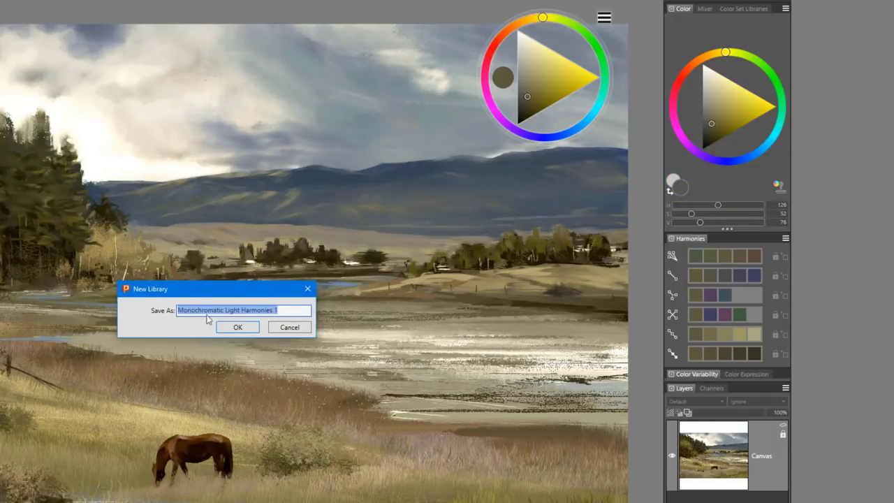
{"action": "left_click", "coordinate": [241, 327]}
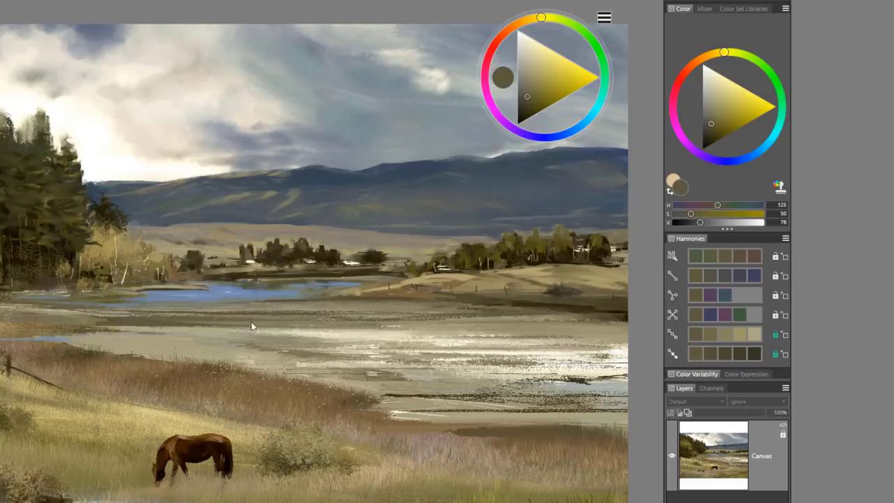
{"action": "left_click", "coordinate": [737, 10]}
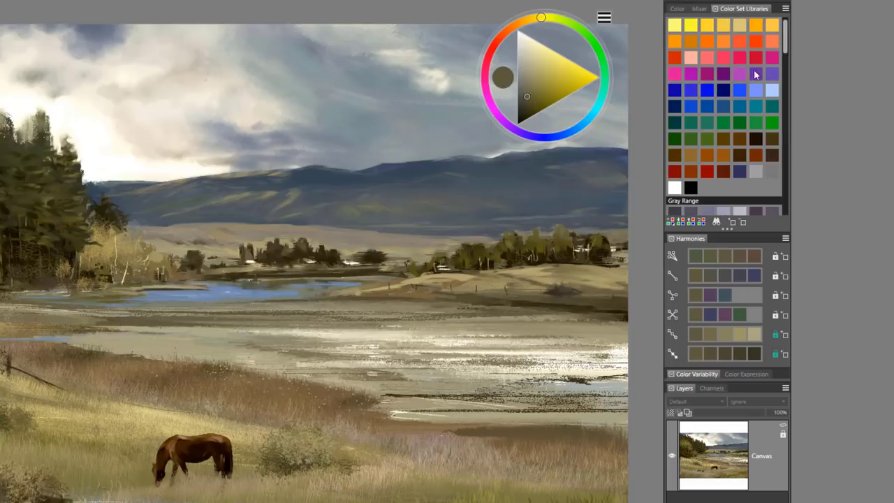
- Save the dark monochromatic row as the 'Monochromatic Dark Harmonies 1' library
{"action": "scroll", "coordinate": [753, 69], "scroll_direction": "down", "scroll_amount": 10}
{"action": "scroll", "coordinate": [773, 122], "scroll_direction": "up", "scroll_amount": 4}
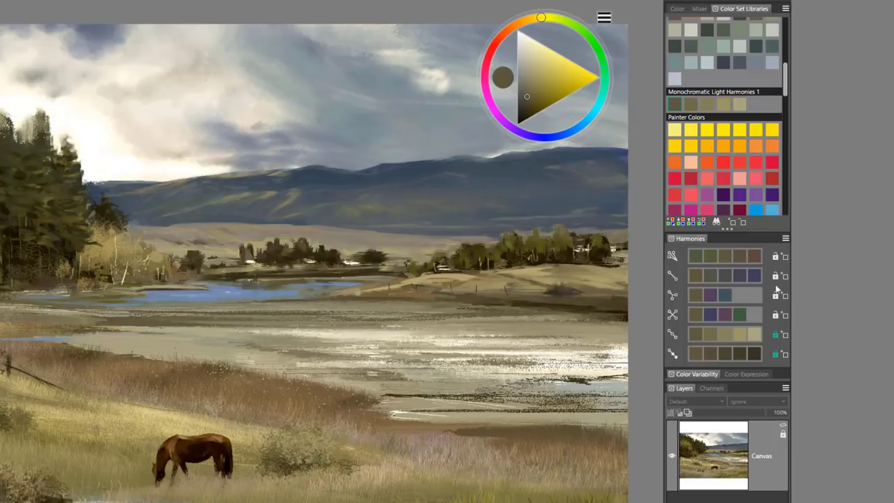
{"action": "left_click", "coordinate": [784, 355]}
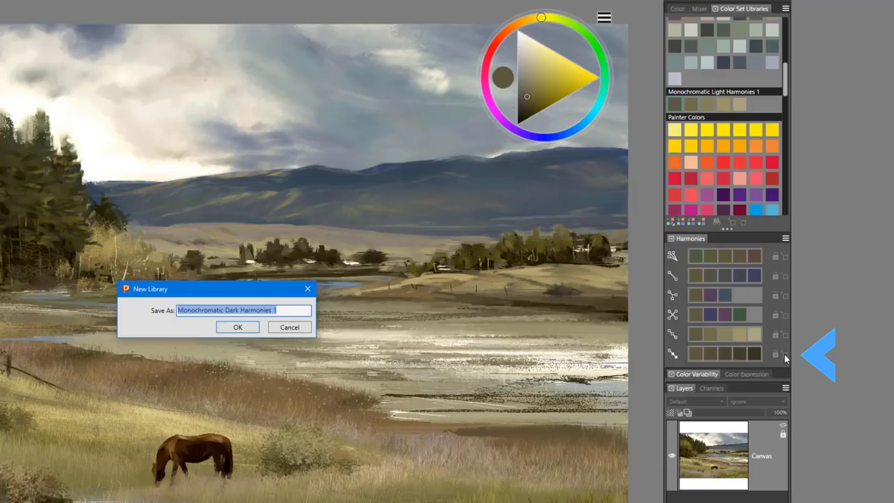
{"action": "left_click", "coordinate": [239, 328]}
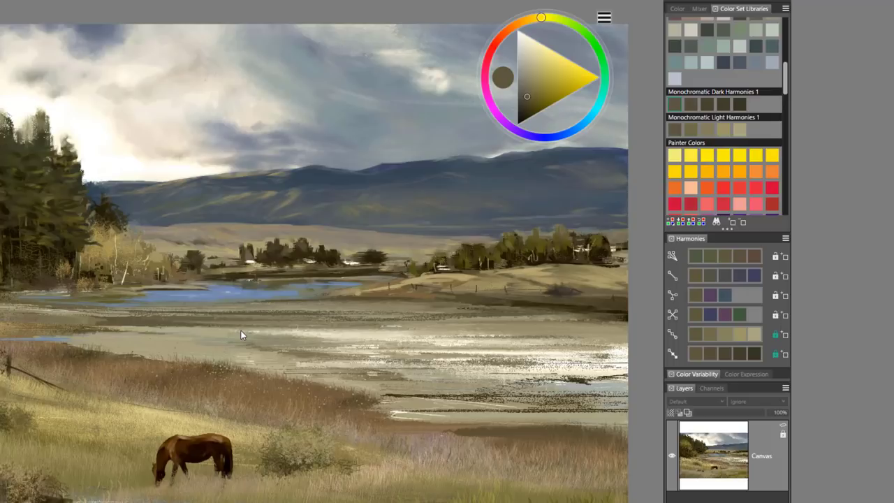
- Unlock both monochromatic rows and add a slightly orange dark colour to Monochromatic Dark Harmonies 1
{"action": "left_click", "coordinate": [742, 104]}
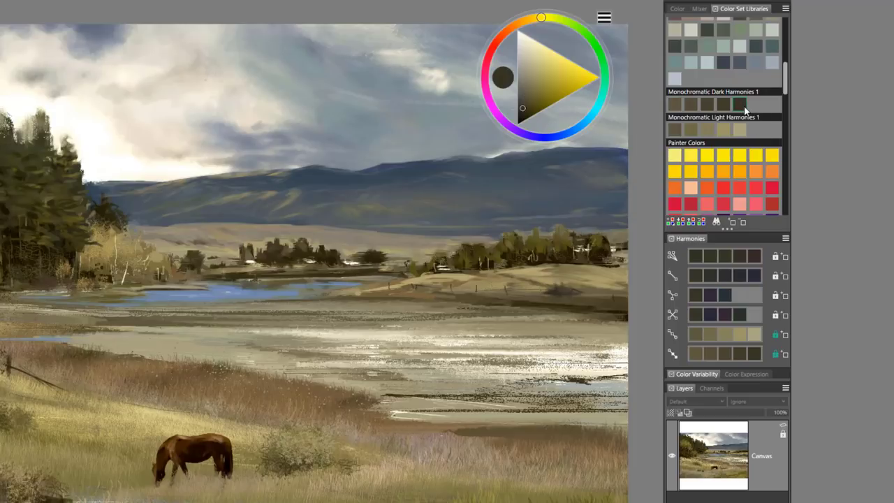
{"action": "left_click", "coordinate": [774, 335]}
{"action": "left_click", "coordinate": [775, 352]}
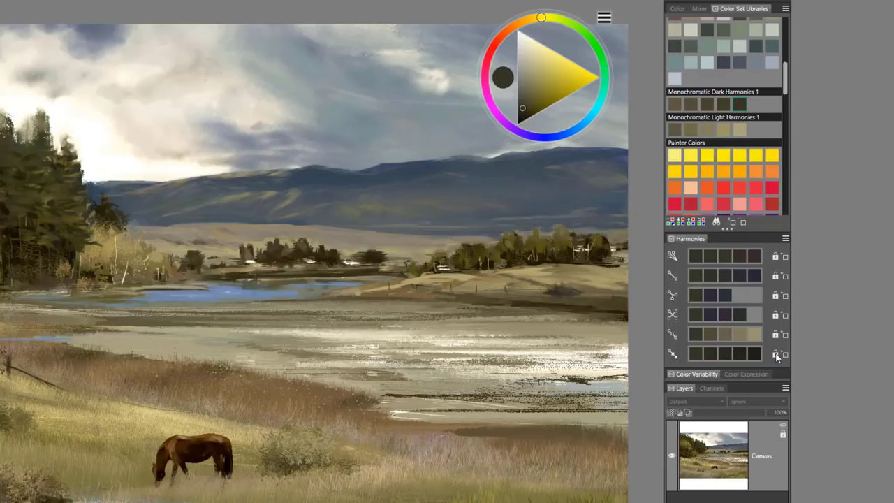
{"action": "left_click", "coordinate": [711, 354]}
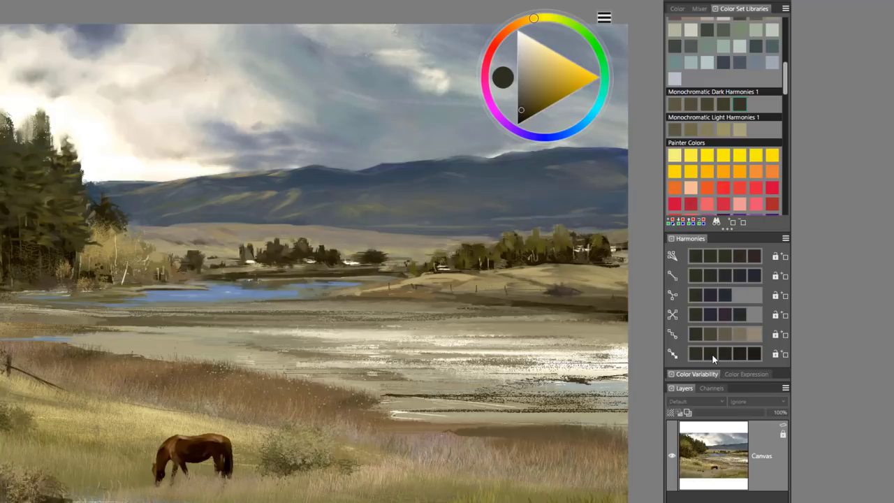
{"action": "left_click", "coordinate": [736, 222]}
- Pick a light tan, lighten it to beige, and add it to Monochromatic Light Harmonies 1
{"action": "left_click", "coordinate": [740, 130]}
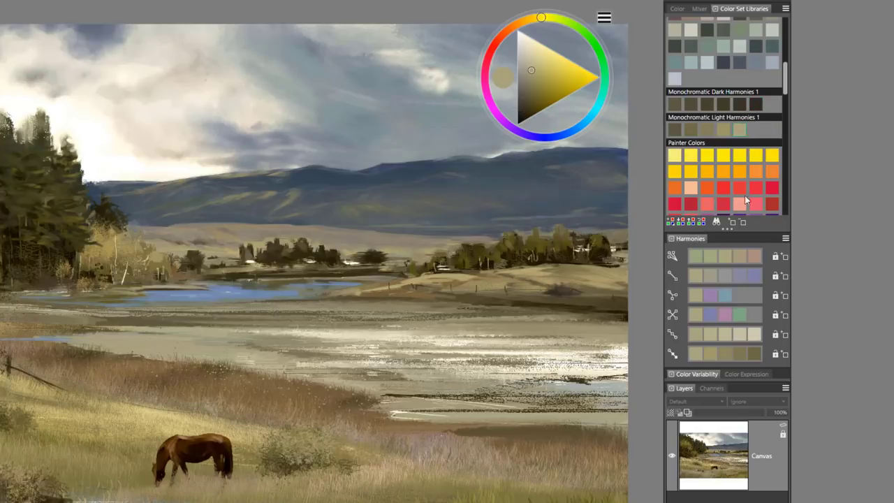
{"action": "left_click", "coordinate": [757, 335]}
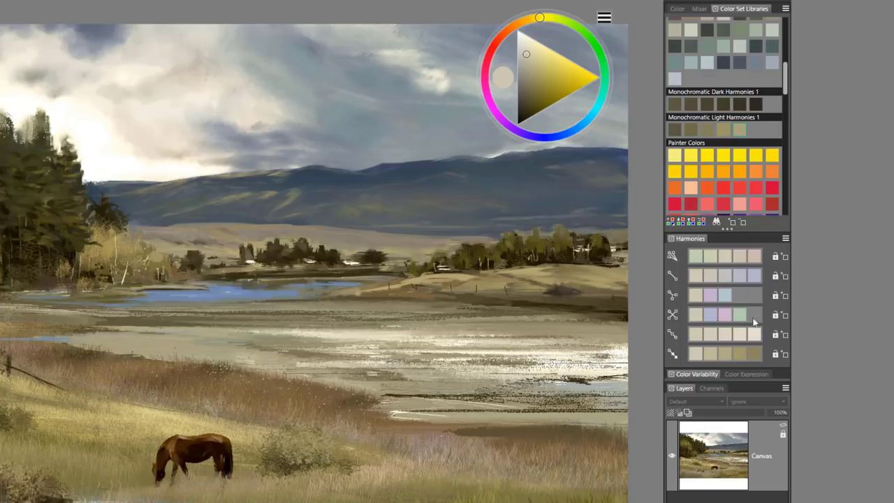
{"action": "left_click", "coordinate": [732, 222]}
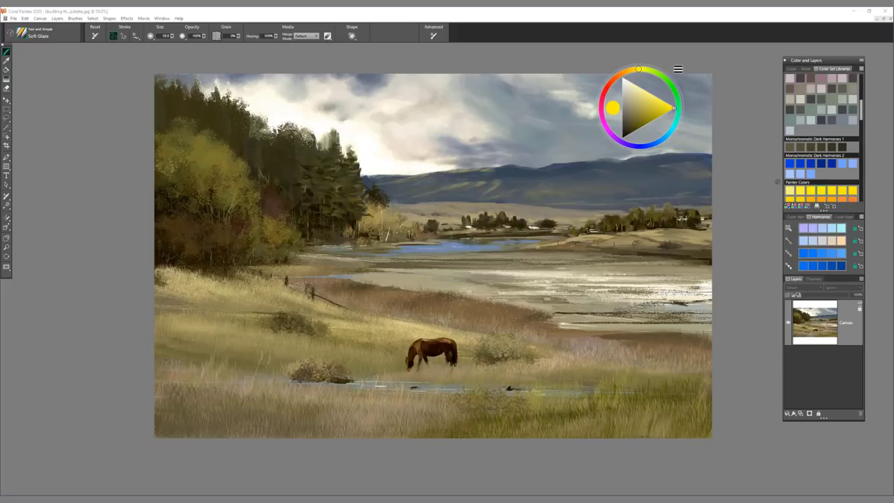
- Pull the Harmonies tab out of the Color and Layers group and drop it over the canvas
{"action": "left_click", "coordinate": [820, 219]}
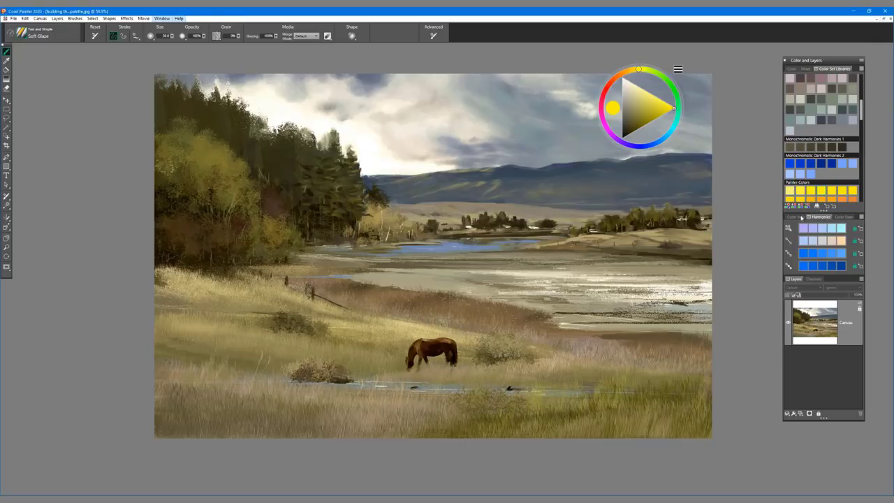
{"action": "left_click_drag", "start_coordinate": [818, 220], "coordinate": [388, 97]}
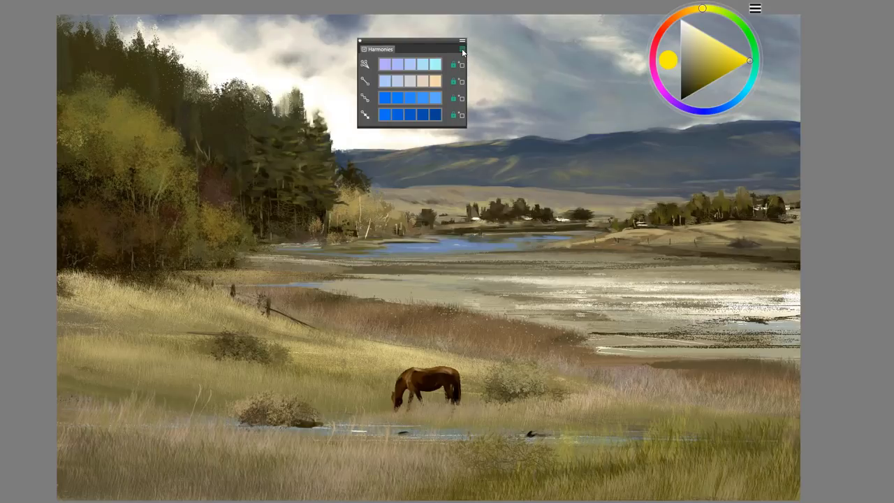
- Hide the Analogous and Complementary harmony rows and show the Tetradic harmony instead
{"action": "left_click", "coordinate": [462, 50]}
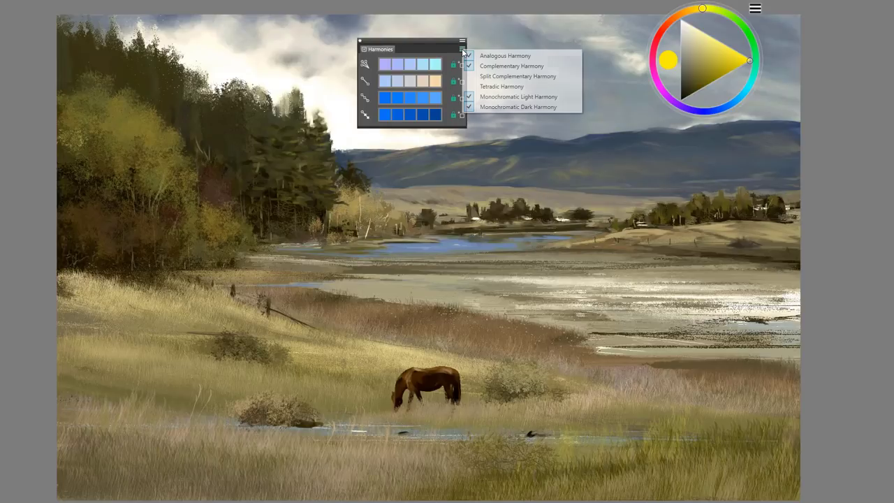
{"action": "left_click", "coordinate": [469, 56]}
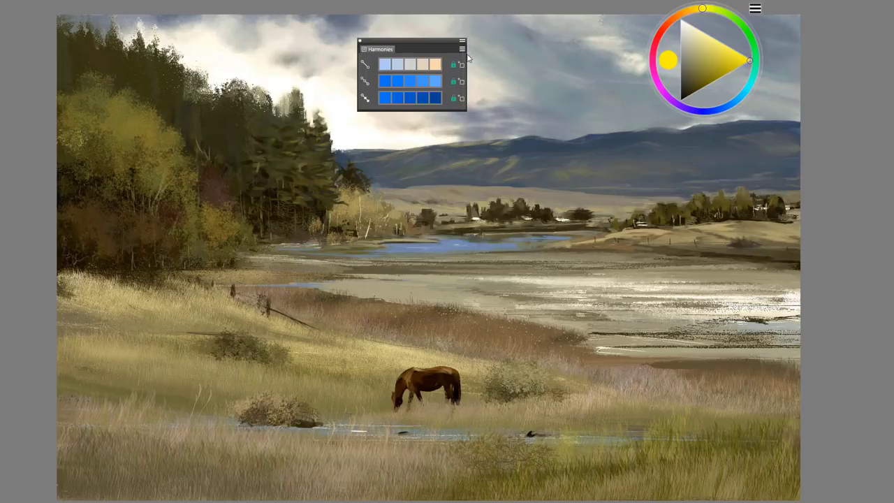
{"action": "left_click", "coordinate": [462, 42]}
{"action": "left_click", "coordinate": [466, 67]}
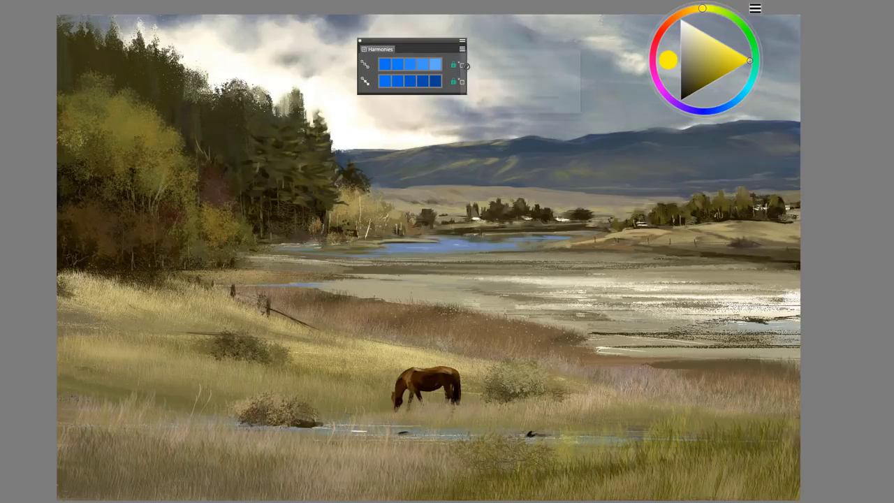
{"action": "left_click", "coordinate": [462, 42]}
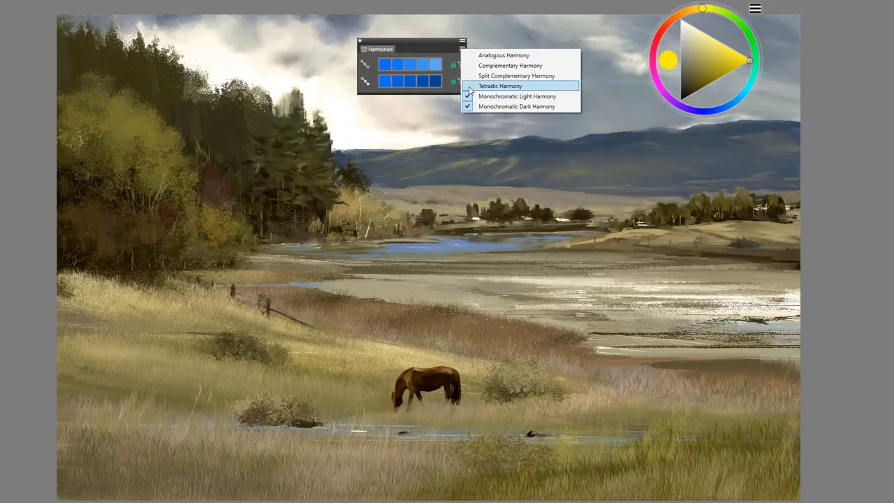
{"action": "left_click", "coordinate": [469, 86]}
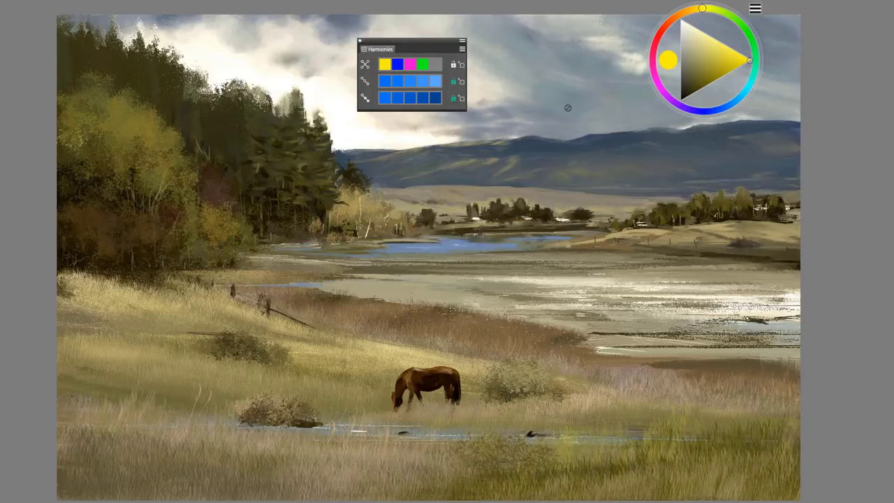